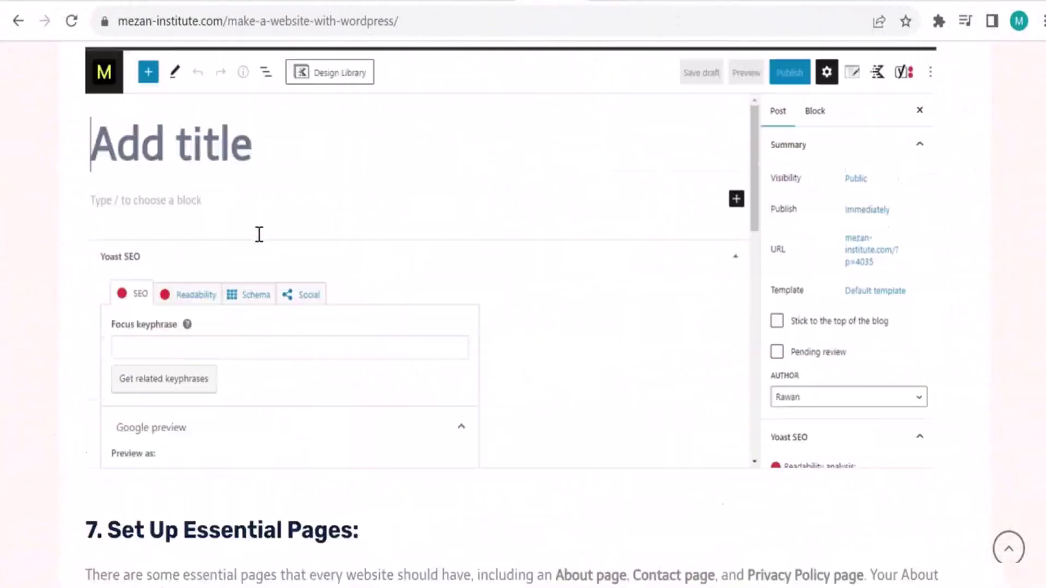
Step: Scroll up and down through the page to review the drafted blog-writing expert prompt
scroll(259, 235, up, 15)
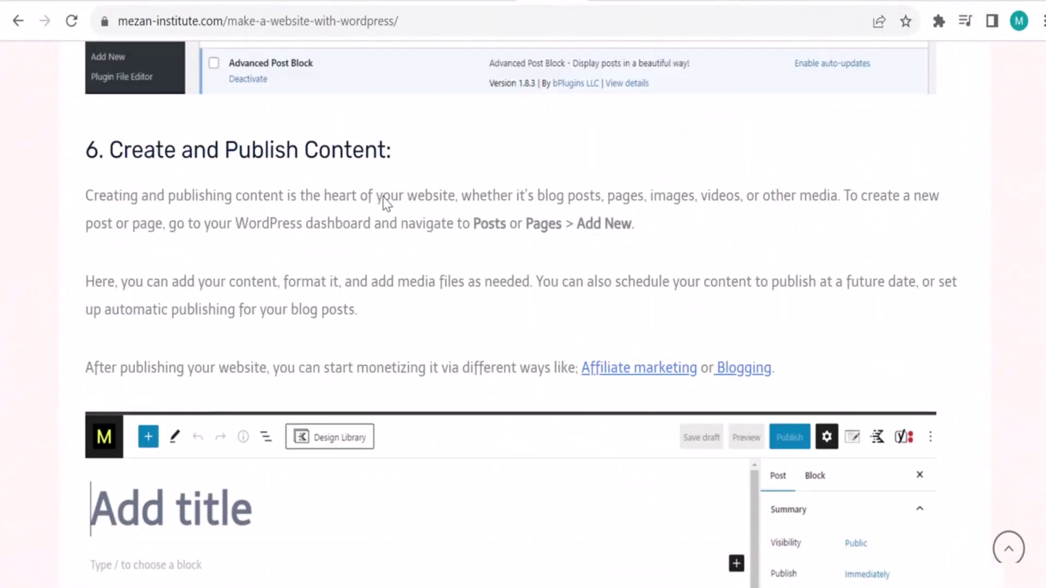
scroll(386, 202, up, 20)
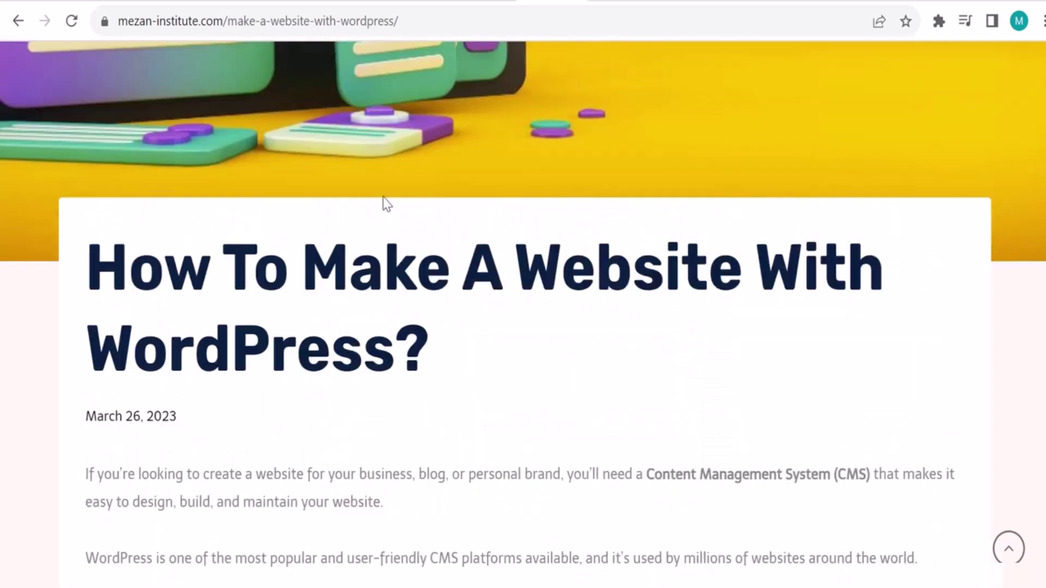
scroll(385, 203, up, 4)
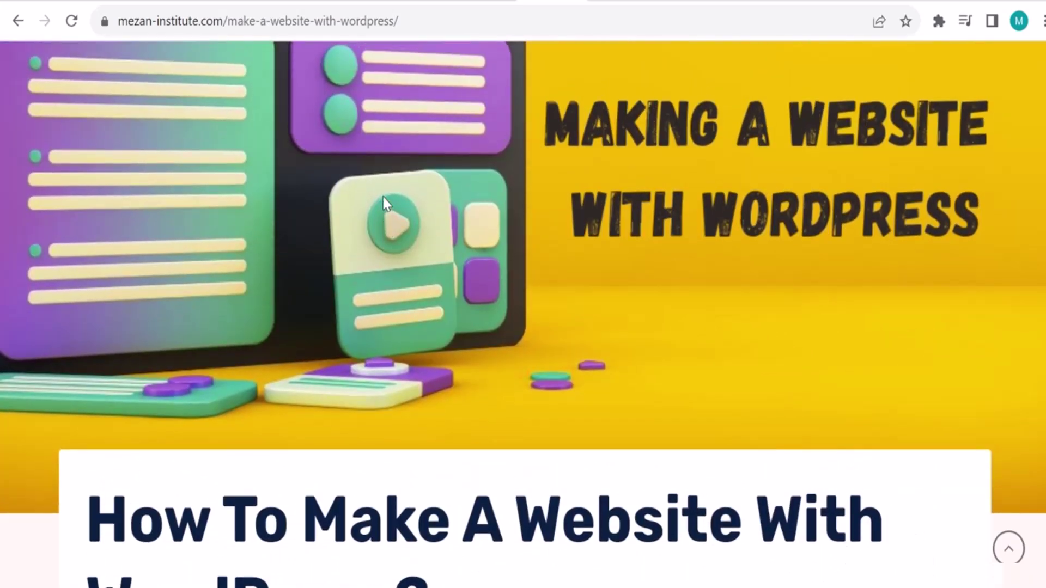
scroll(385, 203, down, 6)
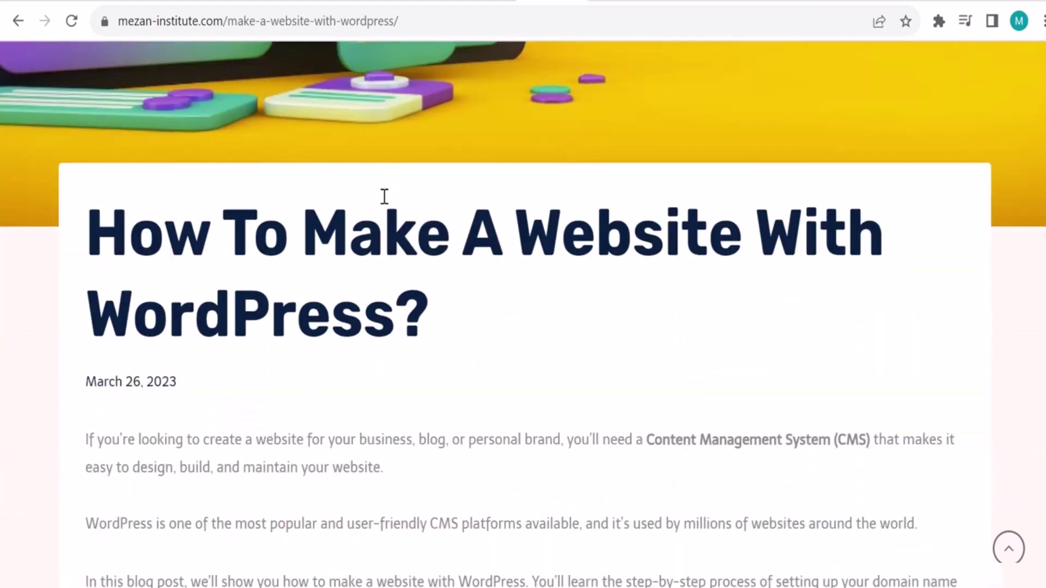
scroll(385, 197, down, 1)
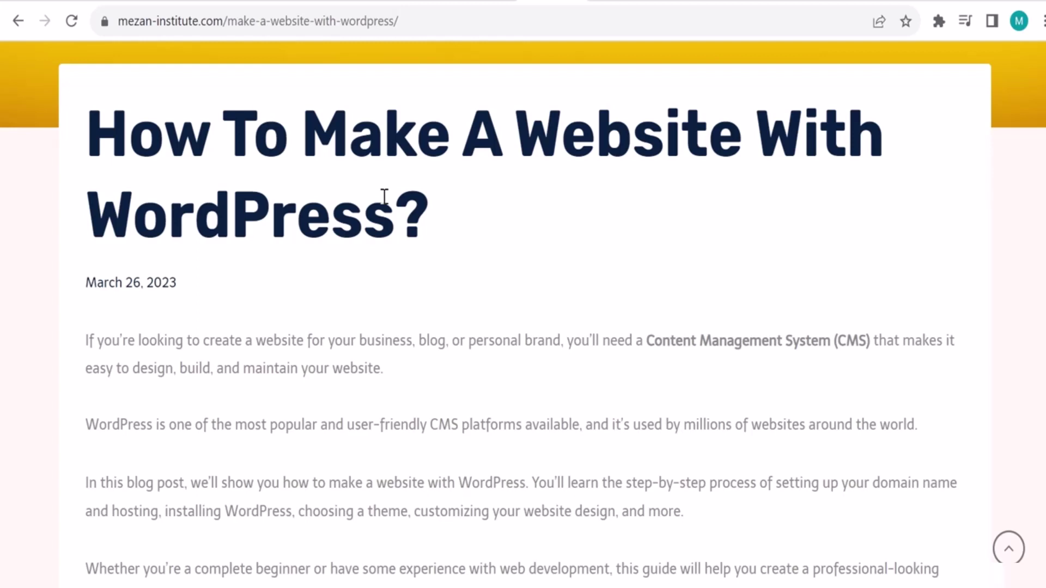
scroll(354, 289, down, 1)
scroll(305, 275, down, 3)
scroll(286, 352, down, 12)
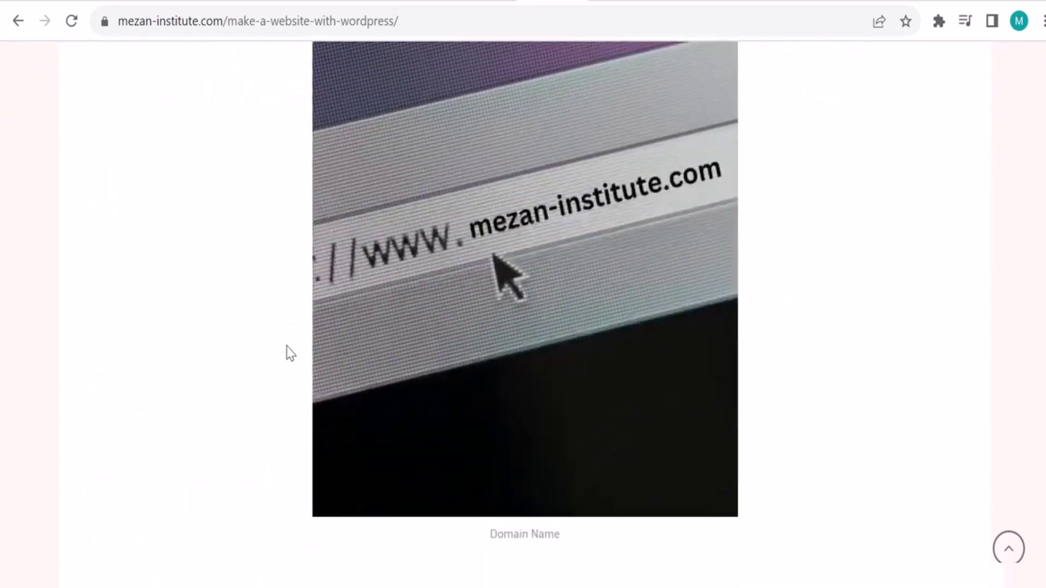
scroll(290, 353, down, 20)
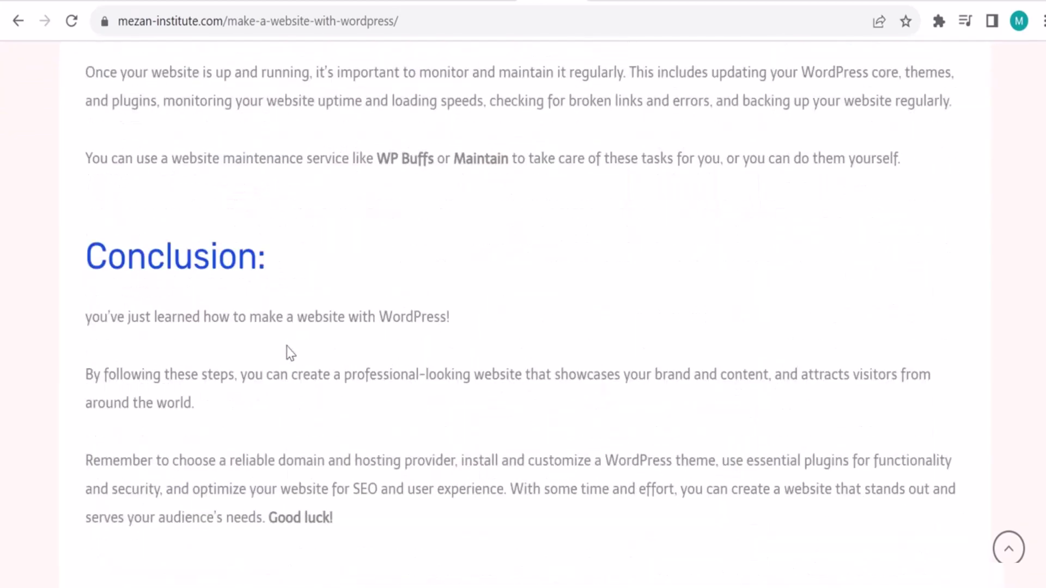
scroll(287, 352, down, 4)
scroll(287, 353, up, 3)
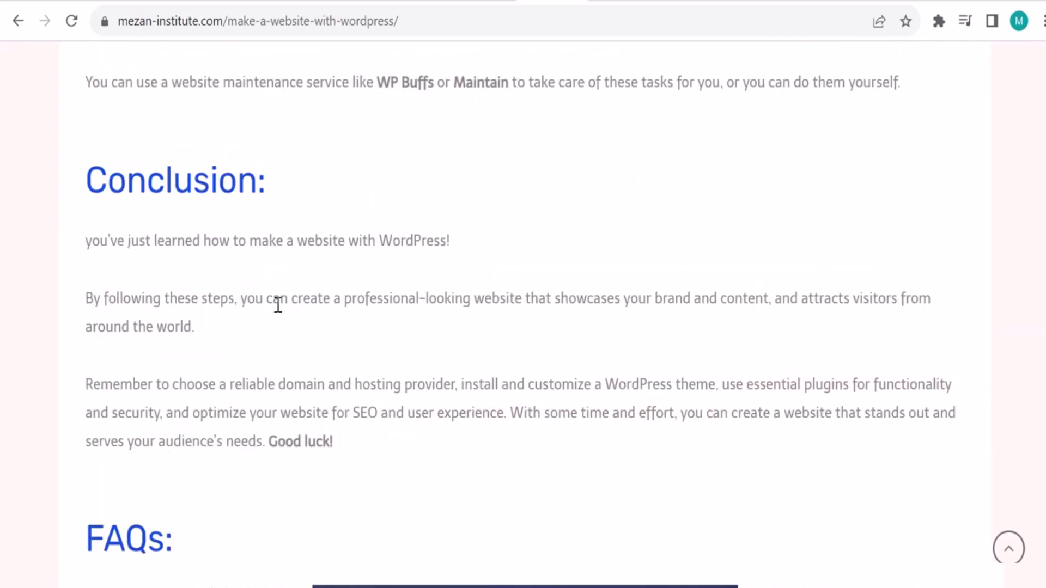
scroll(543, 244, up, 20)
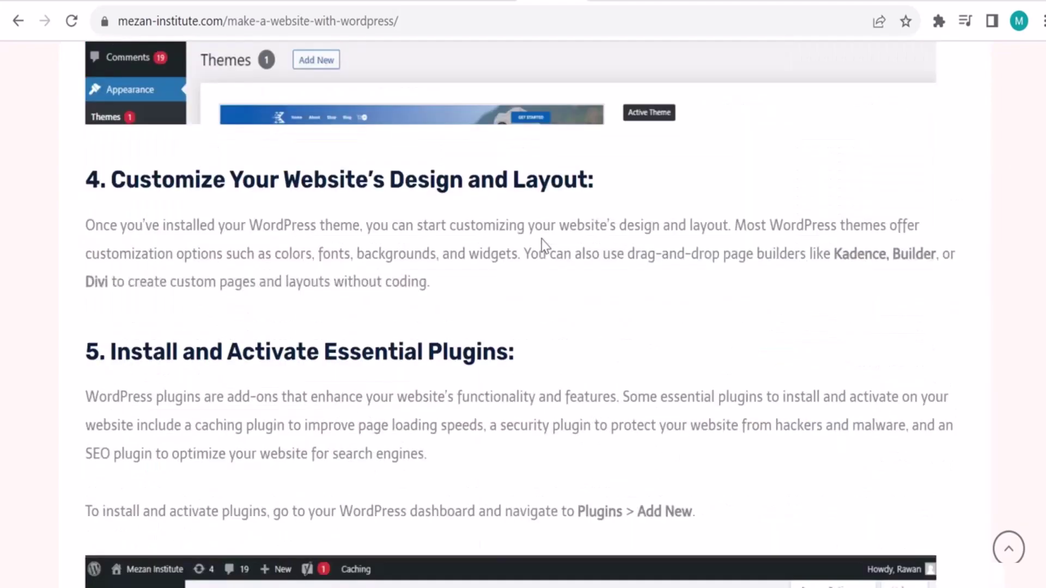
scroll(545, 246, up, 15)
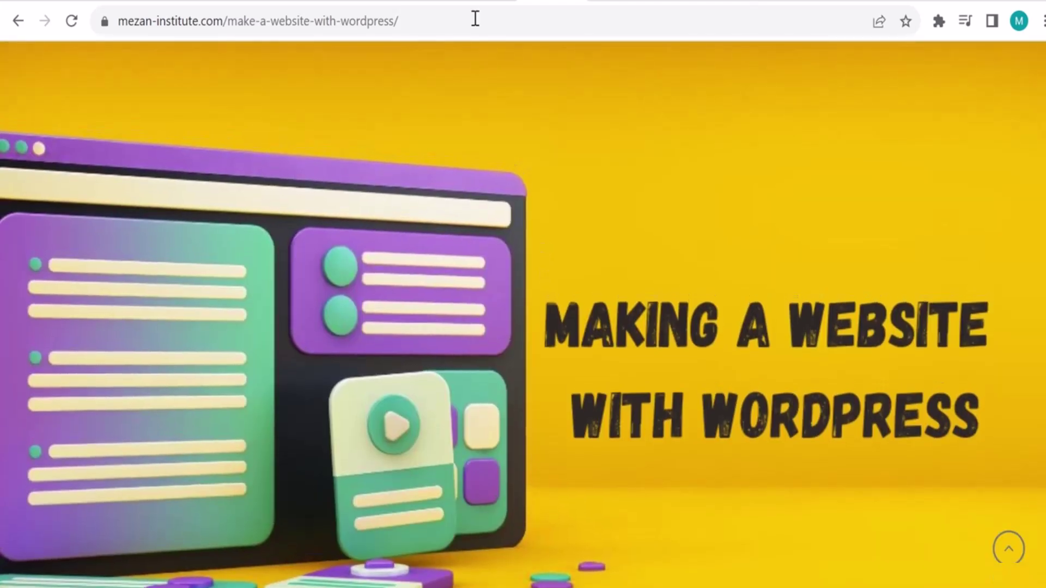
Step: Switch to the ChatGPT chat and delete the whole drafted prompt from the message box
click(499, 4)
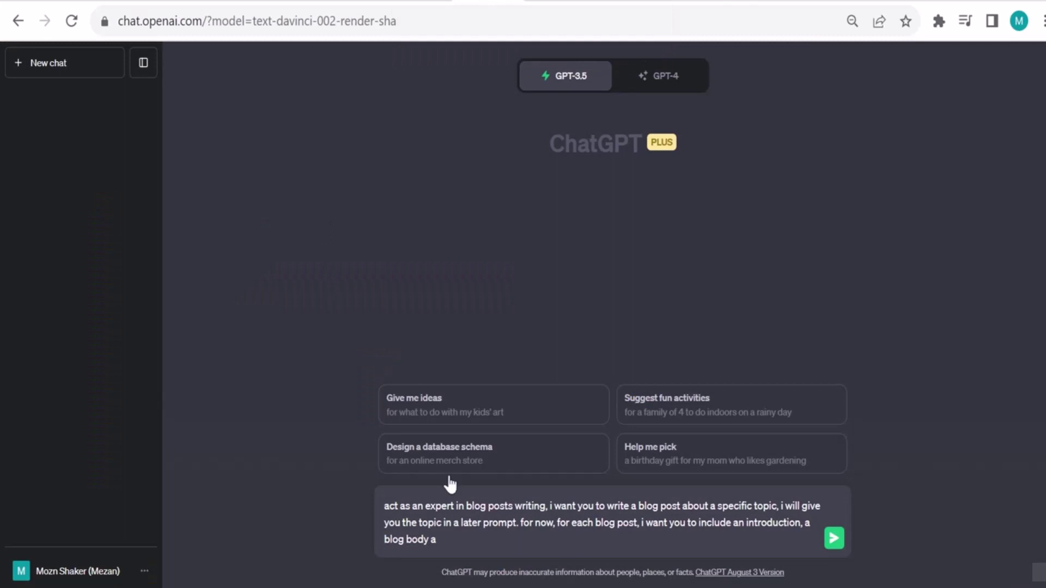
drag(466, 551, 358, 484)
key(BackSpace)
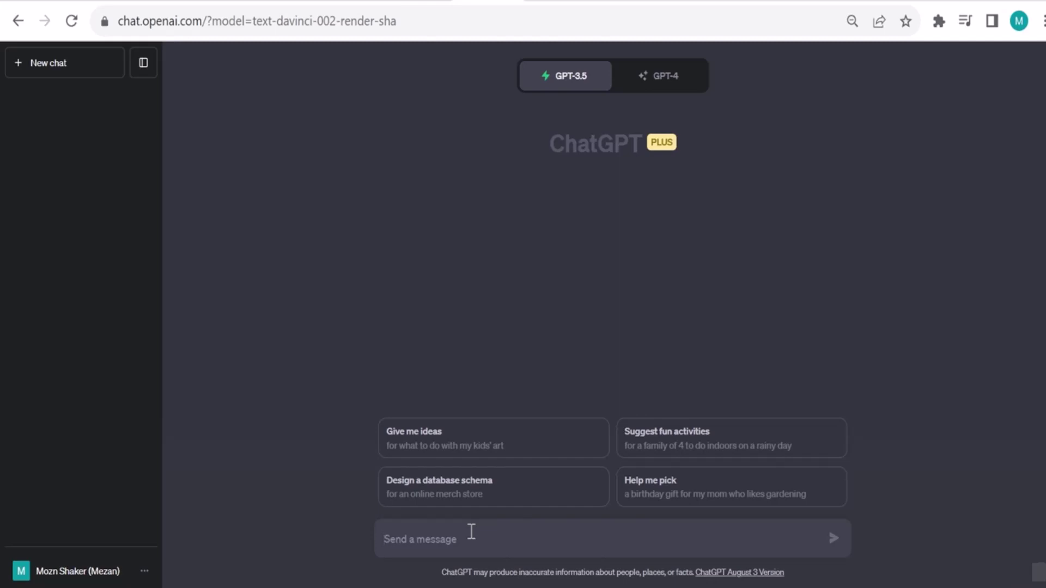
Step: Send a two-line prompt describing the business-software website and requesting strong titles for a WordPress website-building post
text(i have a website that talks )
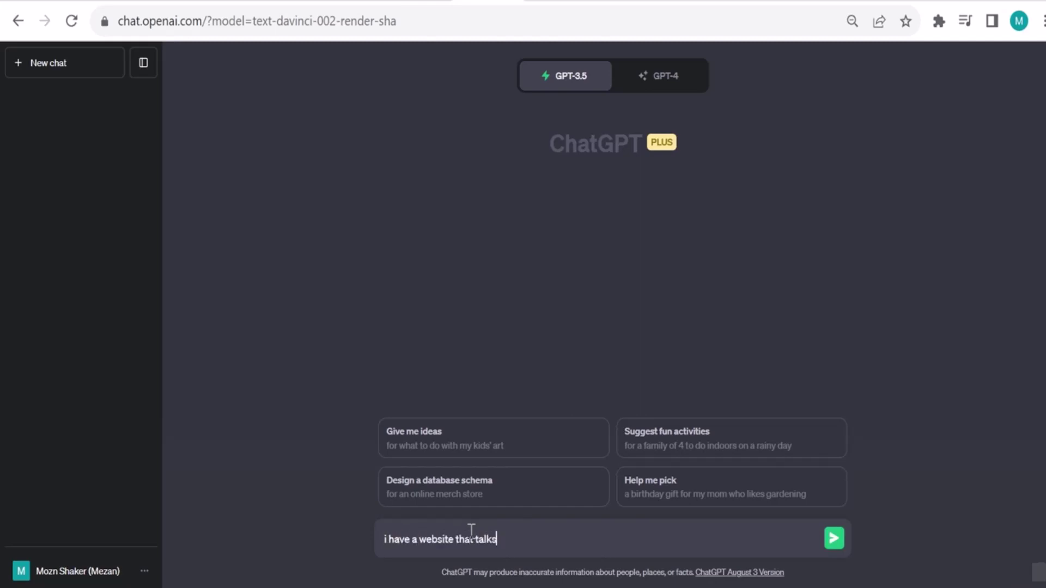
text(about business software )
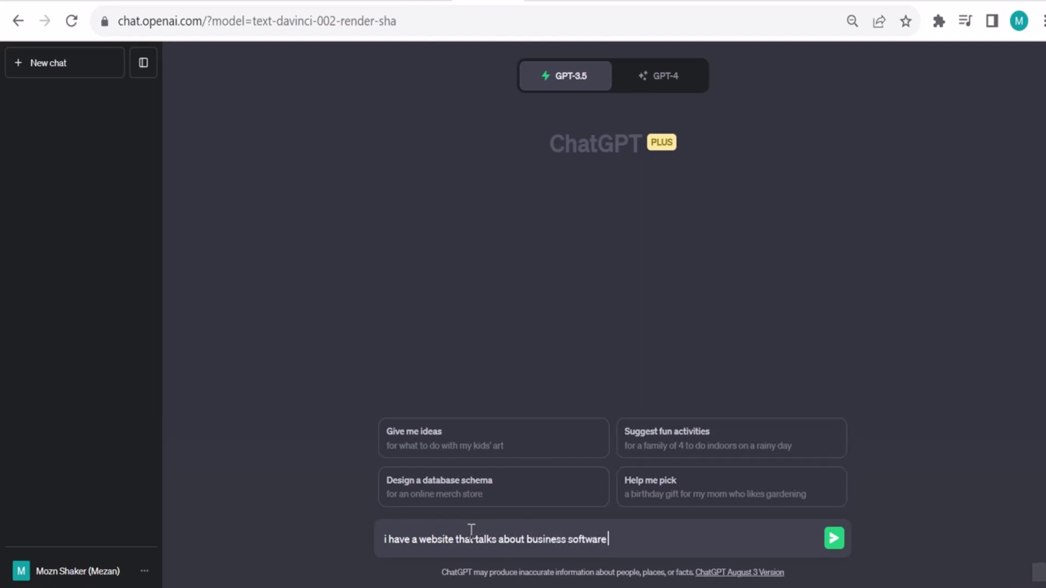
text(like )
text(bluehost, godaddy)
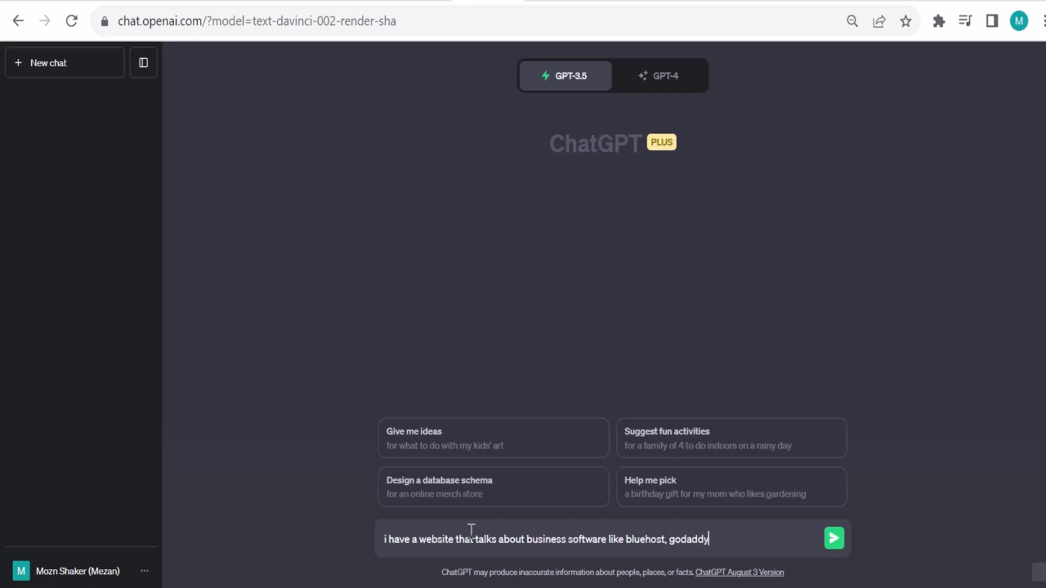
text(, canva, wordpress an)
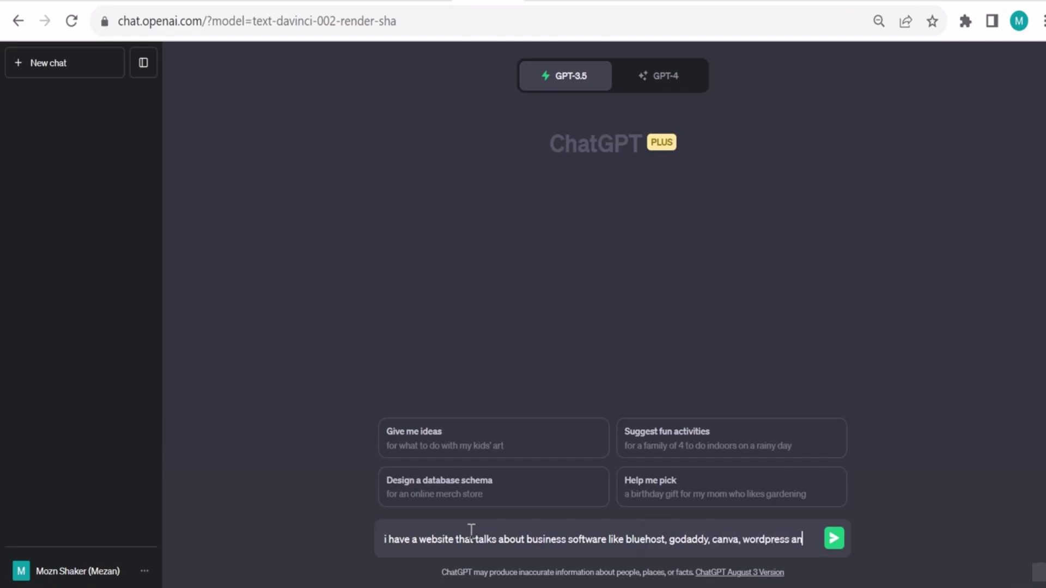
text(d so on)
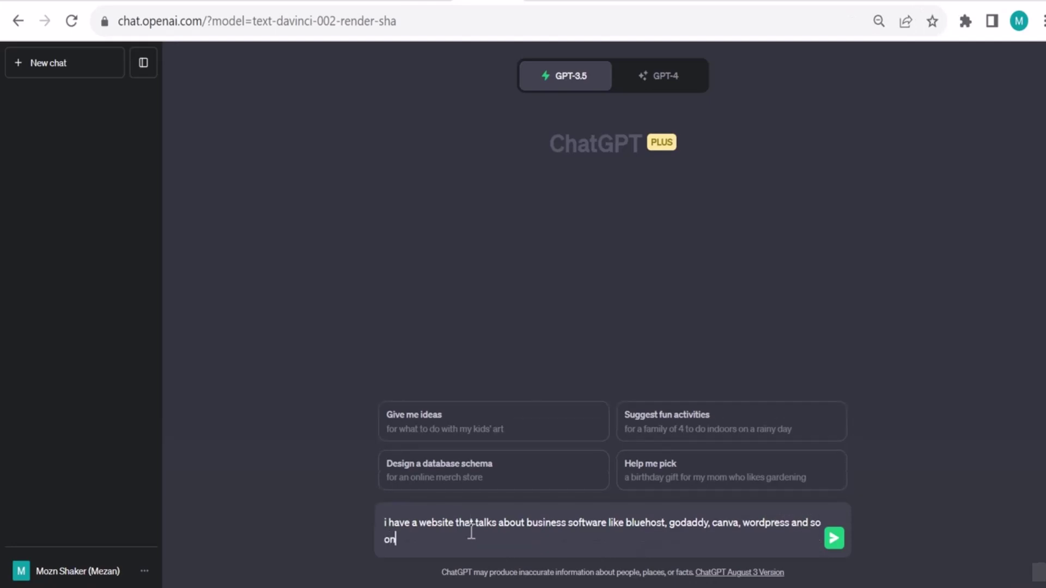
text(...)
key(shift+Return)
text(i want to write a blog)
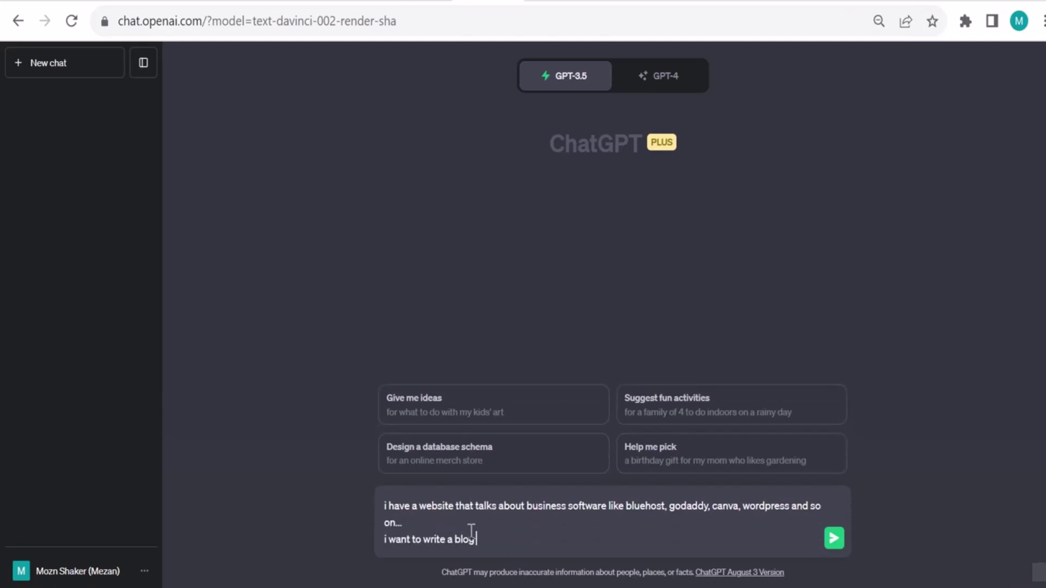
text( post about)
key(BackSpace)
key(BackSpace)
key(BackSpace)
key(BackSpace)
key(BackSpace)
key(BackSpace)
text(teaching my readers how )
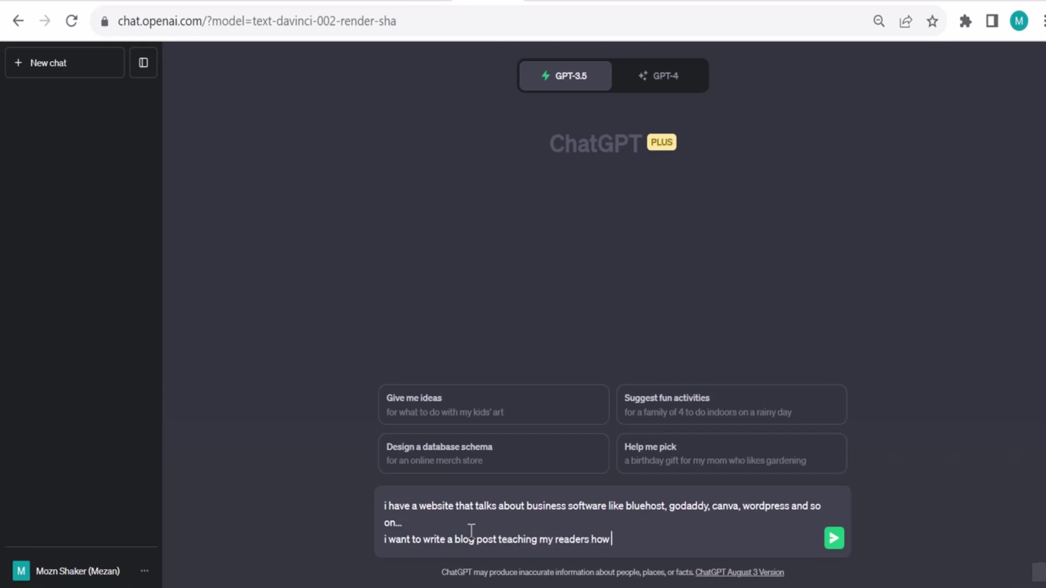
text(to build a website using wr)
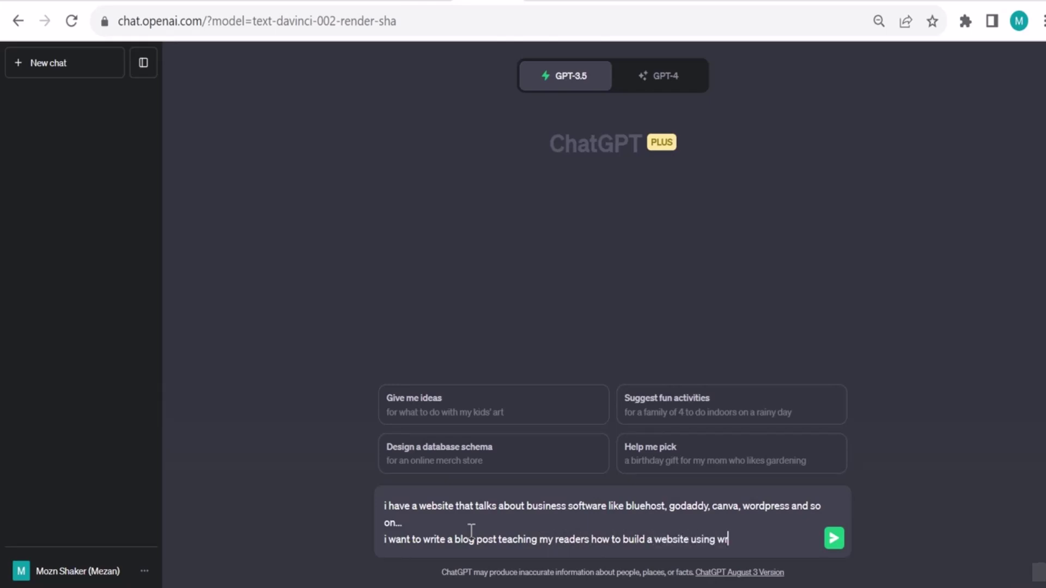
text(od press.  your first task is to)
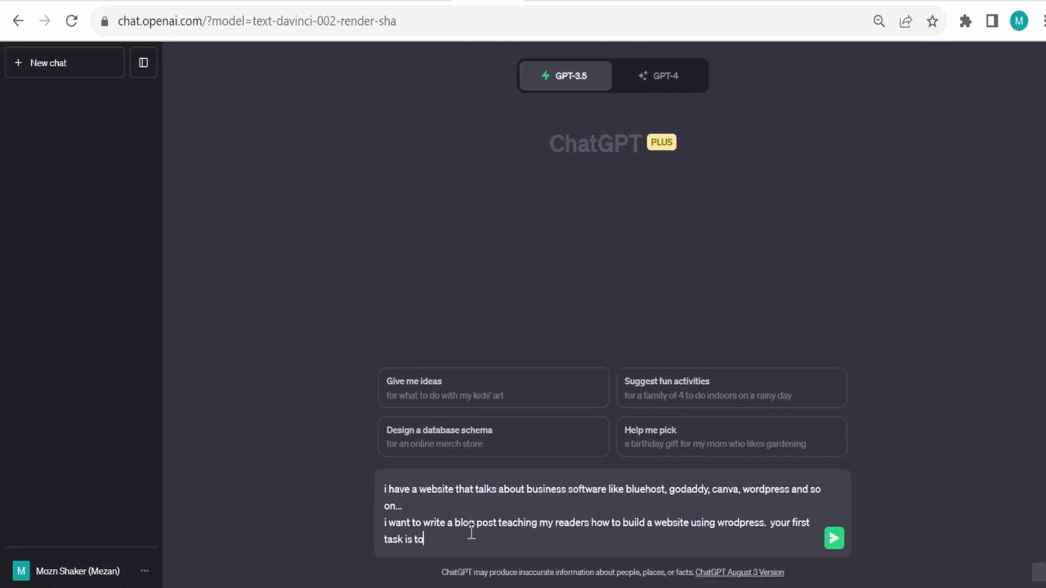
text( come upw')
key(BackSpace)
key(BackSpace)
text(with great titles, the title must be strong to attract the readers to)
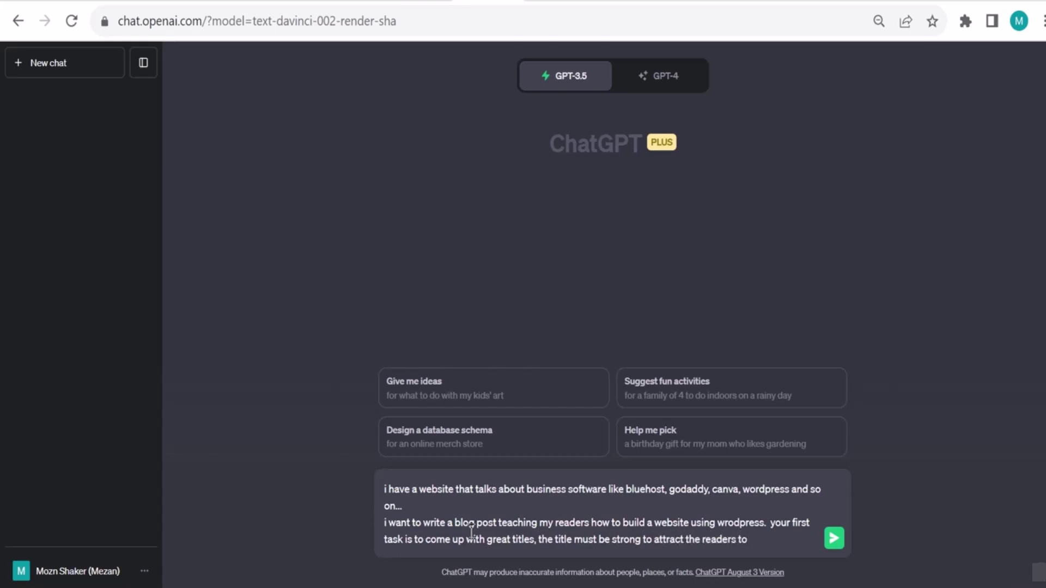
text( open the blog post and )
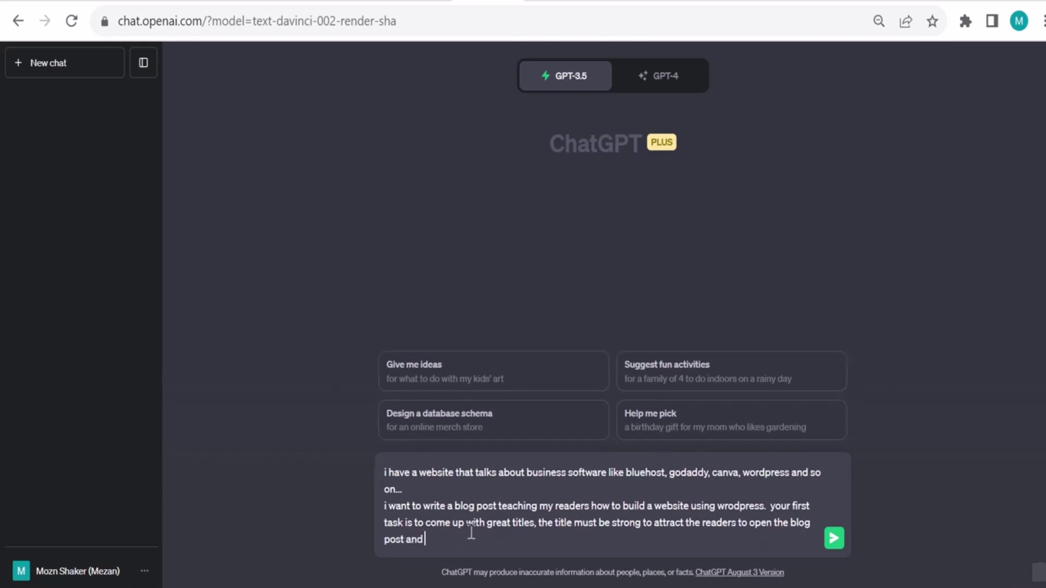
text(readt,)
key(Return)
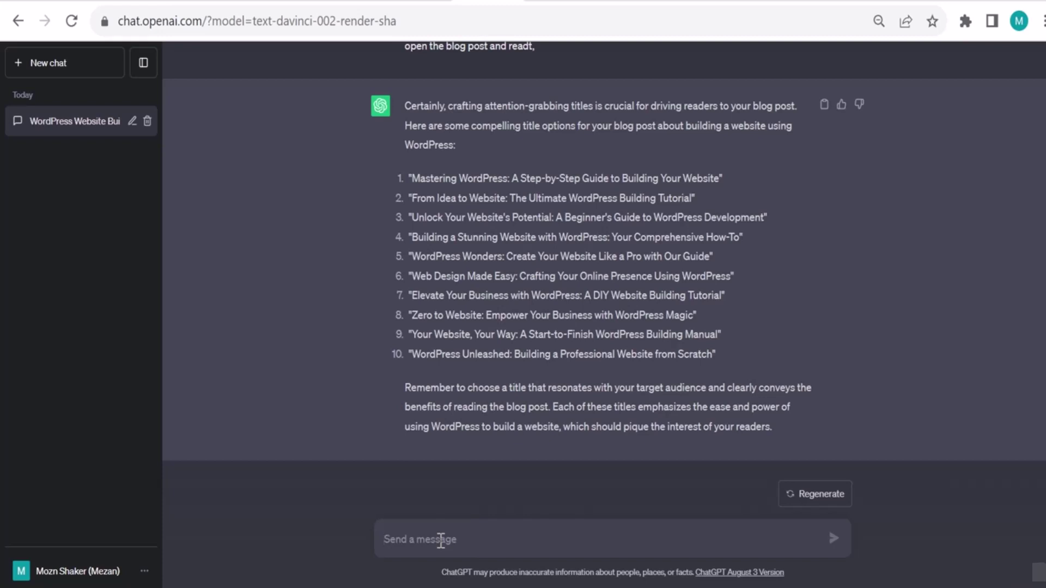
Step: Thank ChatGPT and ask for numbered titles, like building a website with WordPress in 7 steps
text(i like)
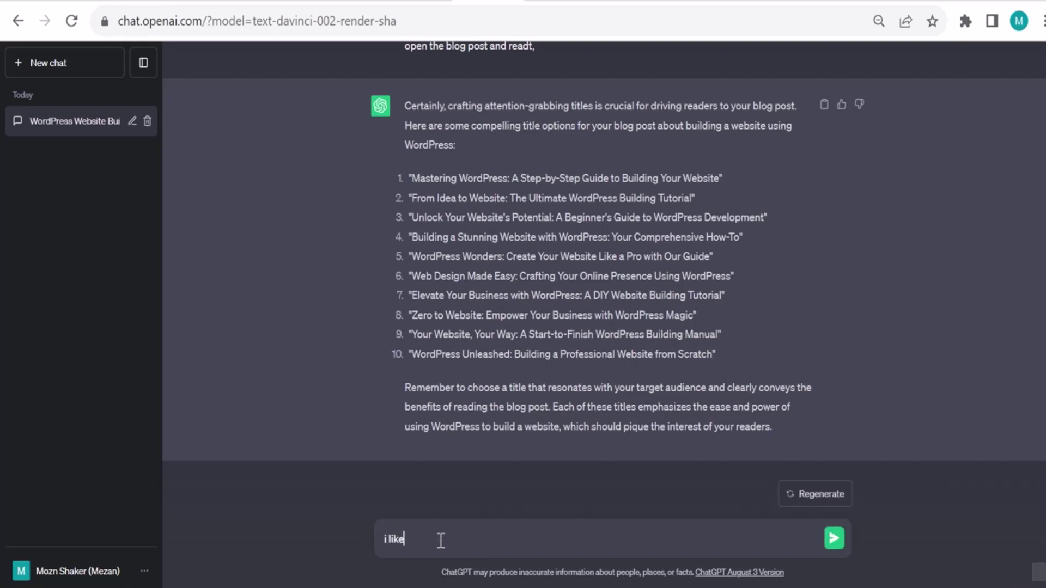
text( them thank you,)
text(can we add a)
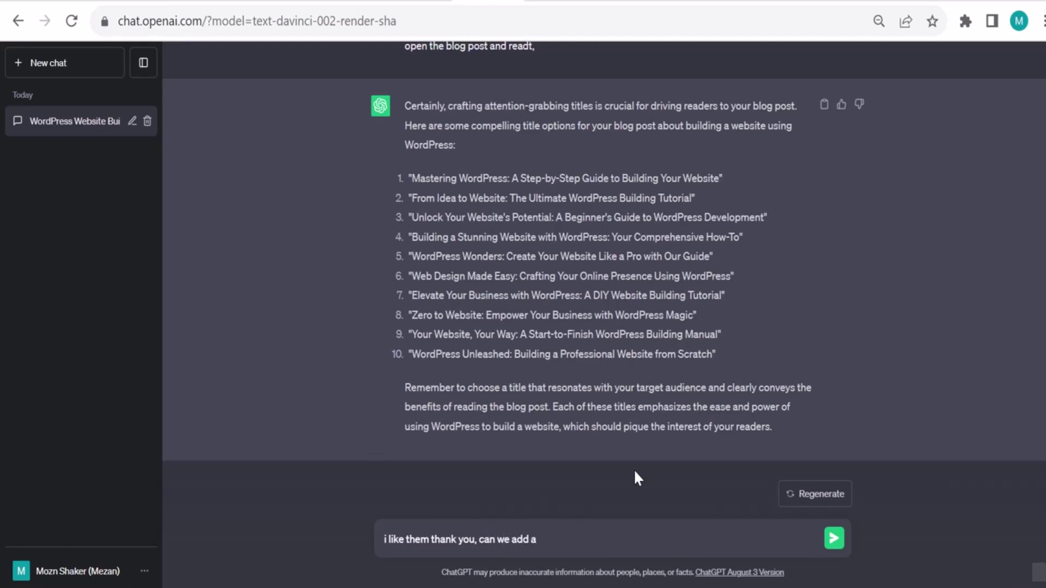
text( number in the ti)
text(lte?)
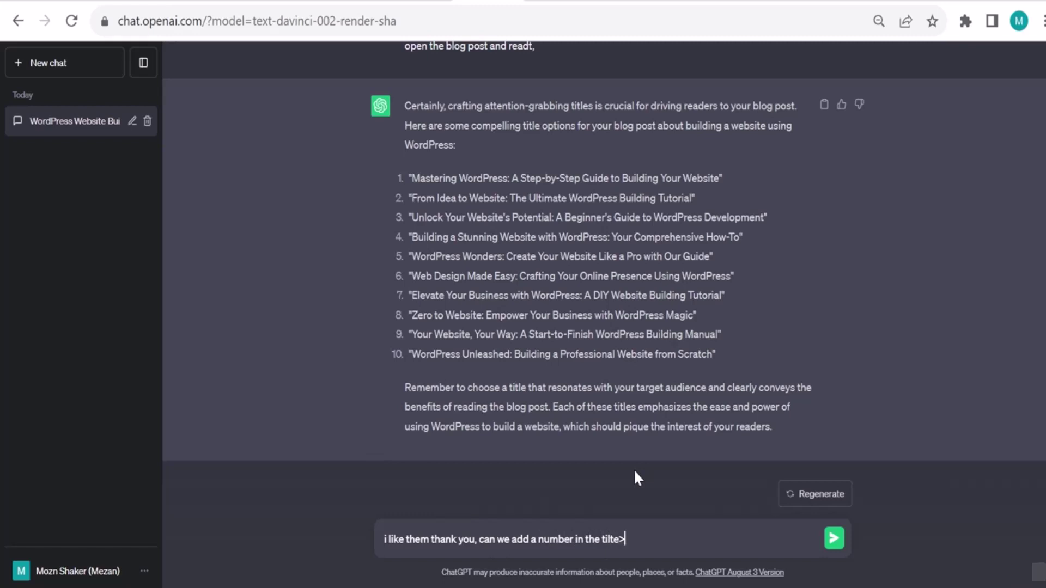
text( for example, how t)
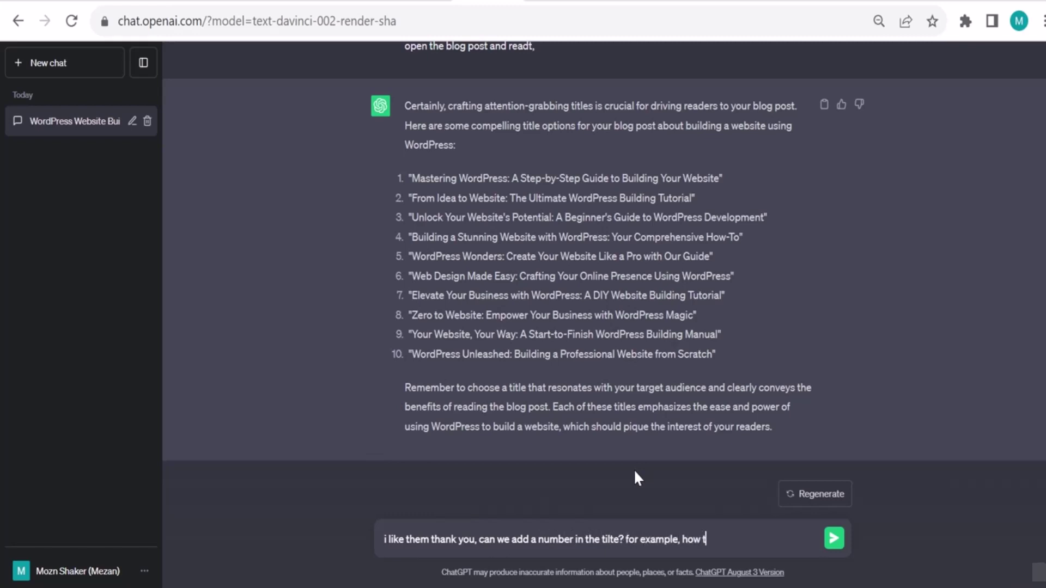
text(o build a website with word)
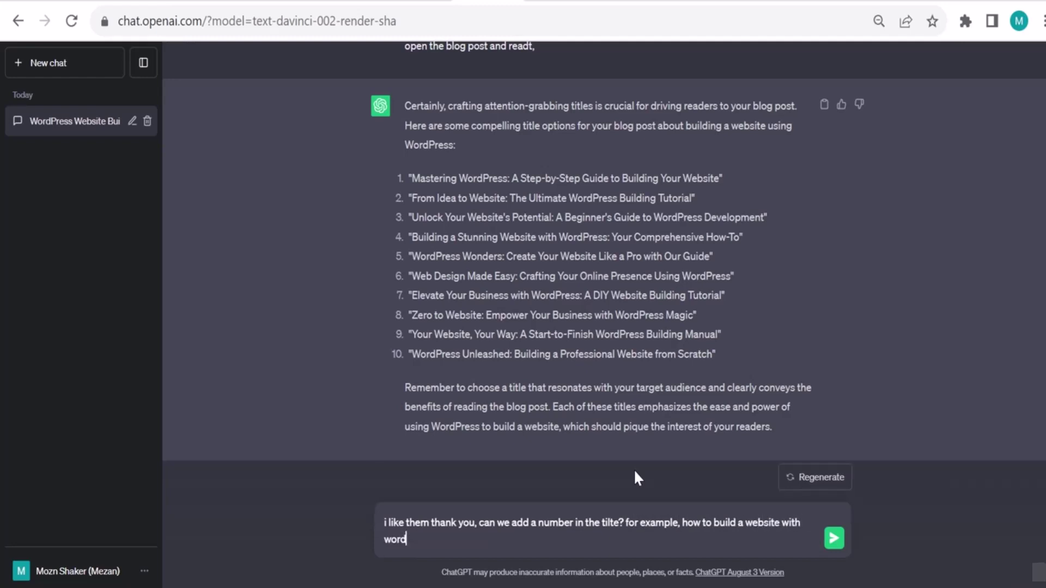
text(press in 7 steps)
key(Return)
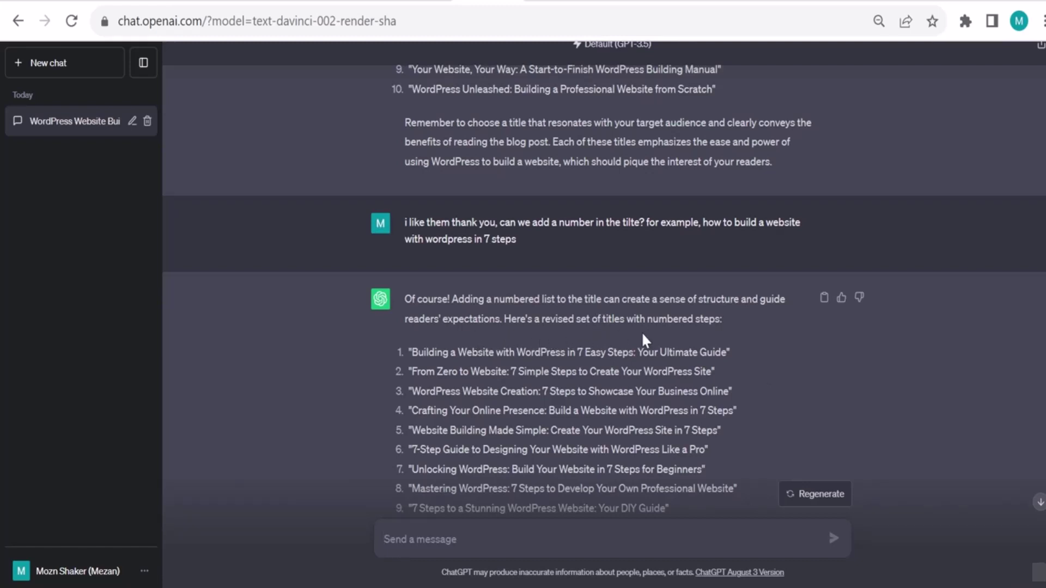
Step: Scroll through the ten 7-step WordPress title ideas, briefly selecting the first title
scroll(643, 341, down, 2)
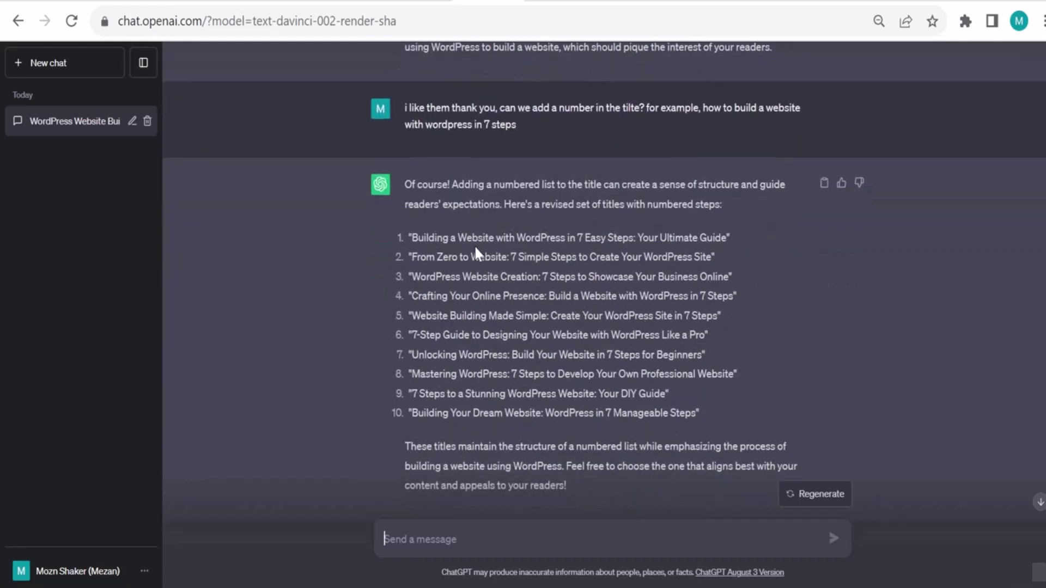
triple_click(595, 243)
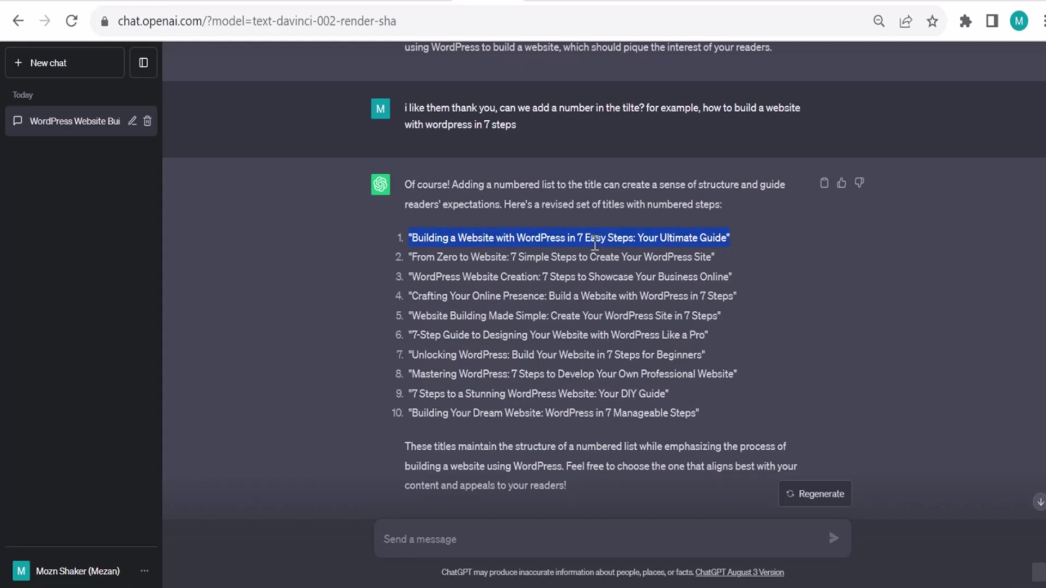
click(595, 243)
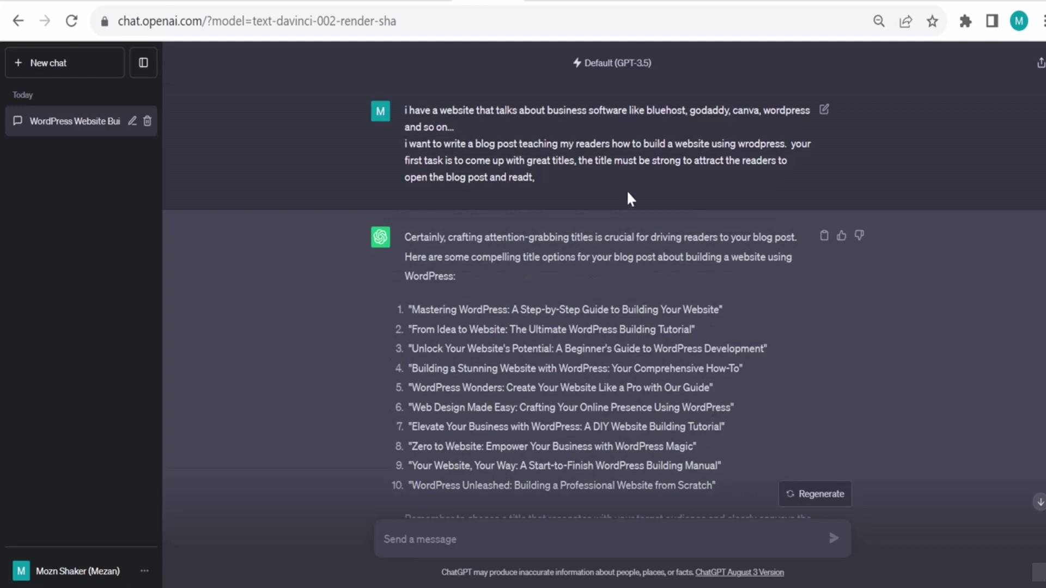
scroll(595, 171, down, 7)
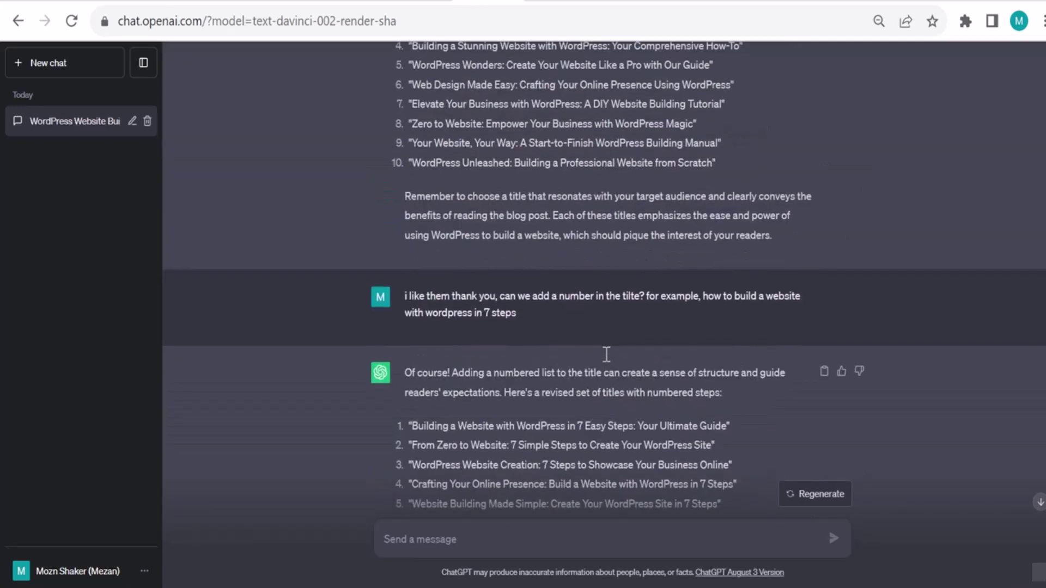
scroll(567, 278, down, 3)
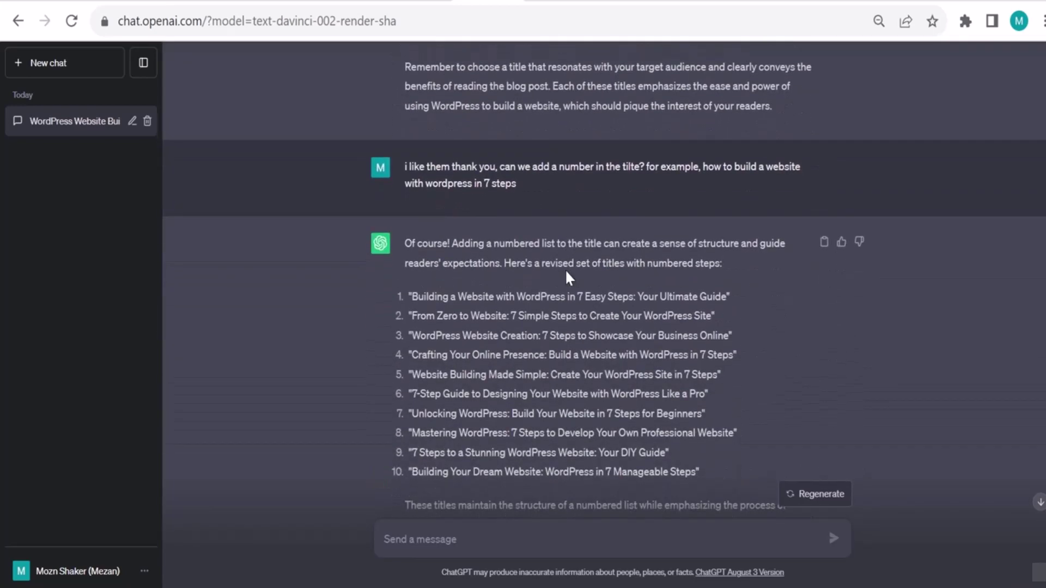
scroll(565, 269, down, 1)
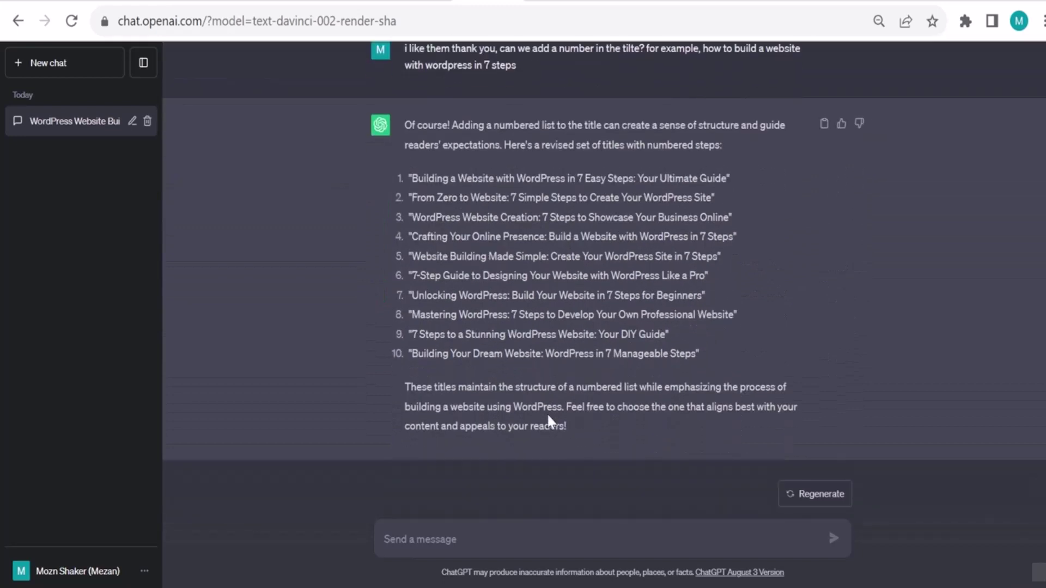
Step: Suggest adding the year, e.g. 'how to build a website in 7 easy step with wordrpress (updated 2023)'
click(483, 533)
text(one nice)
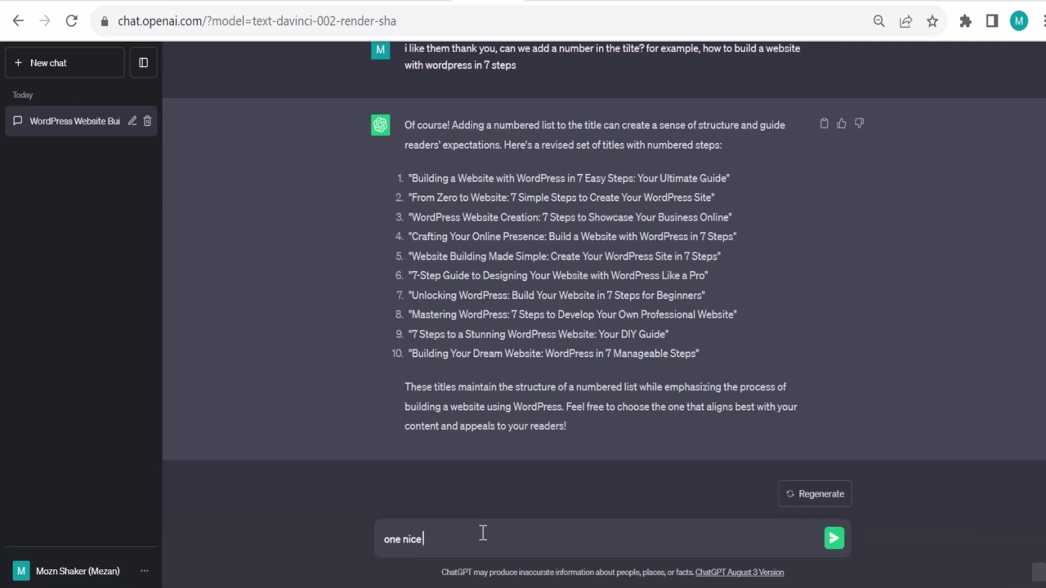
text( trick is to add the year, for examp)
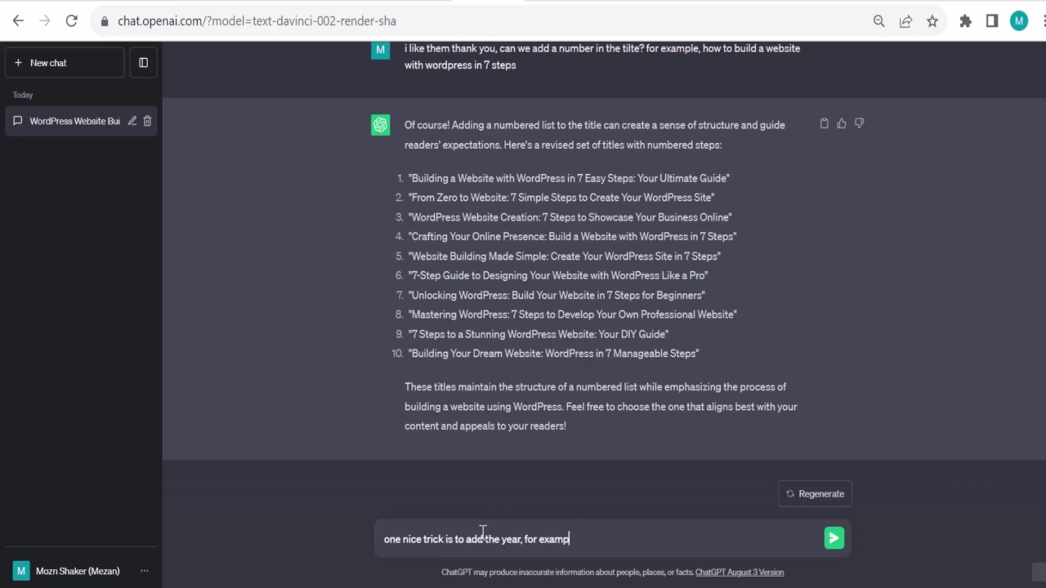
text(le in)
key(BackSpace)
text(how to build a website )
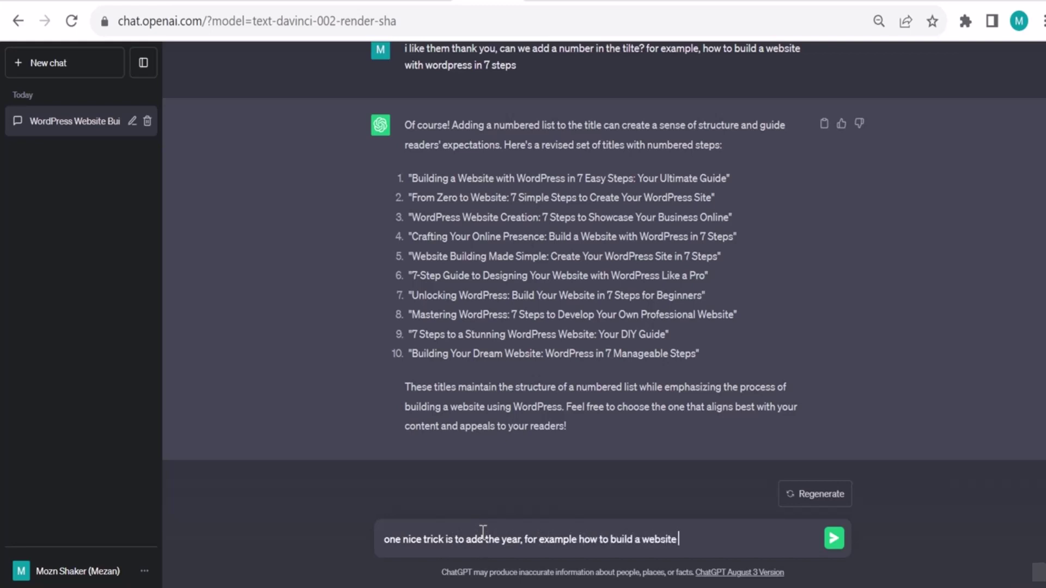
text(in 7 easy step with )
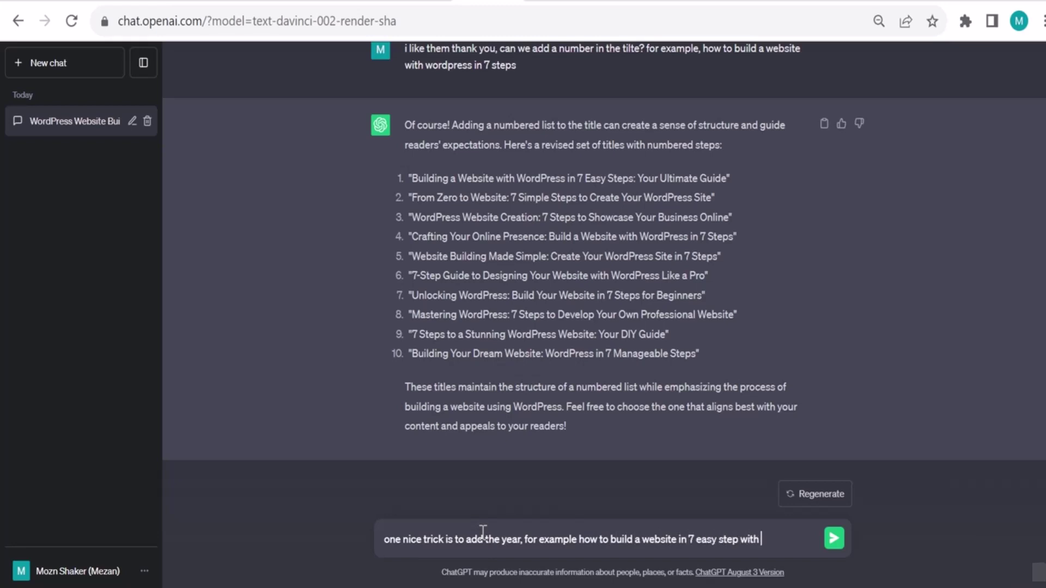
text(wordrpress (upd)
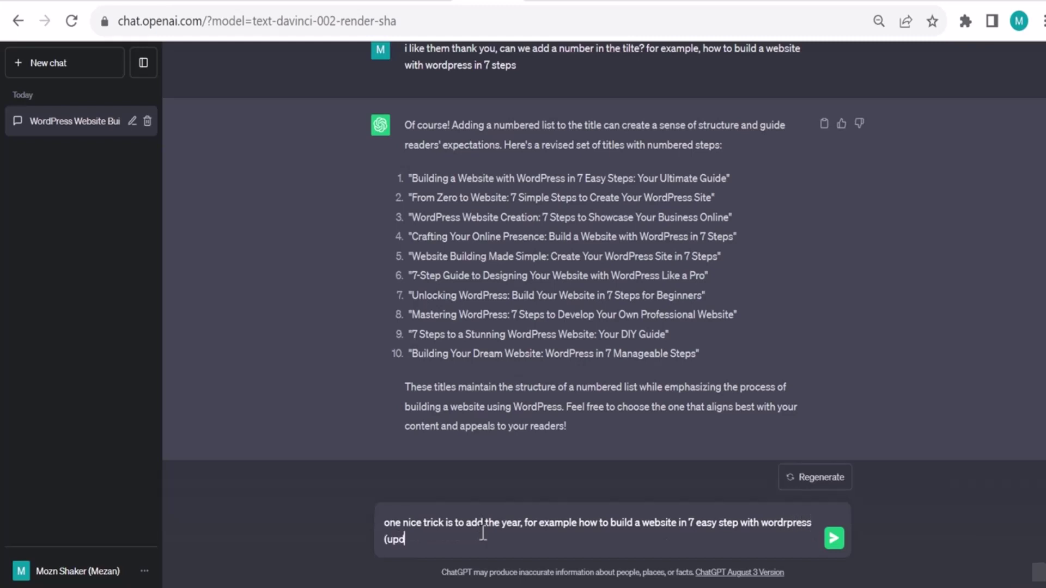
text(ated 2023))
key(Return)
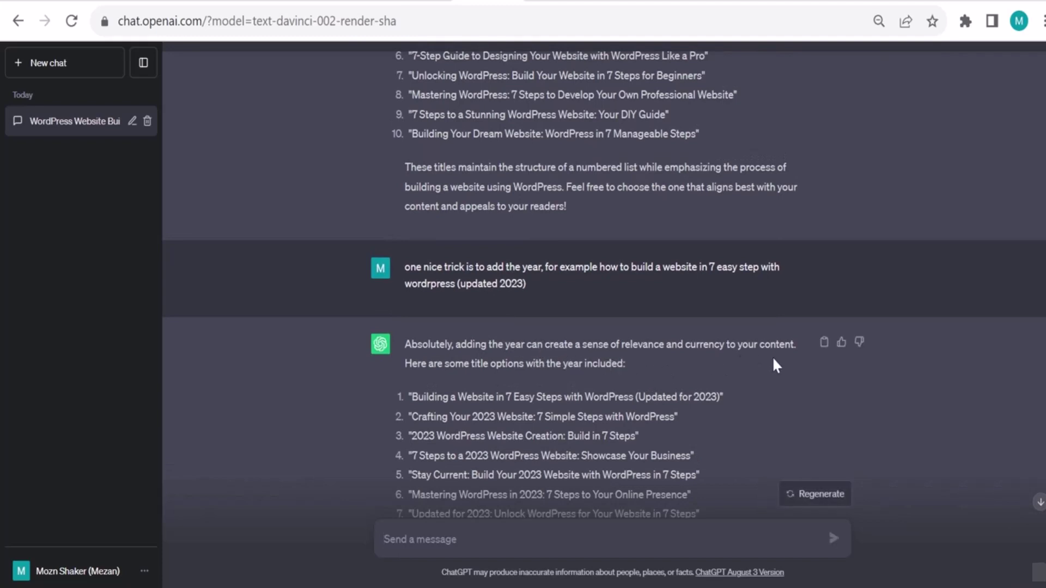
Step: Scroll to the 2023 title list and select 'Building a Website in 7 Easy Steps with WordPress (Updated for 2023)'
scroll(459, 370, down, 3)
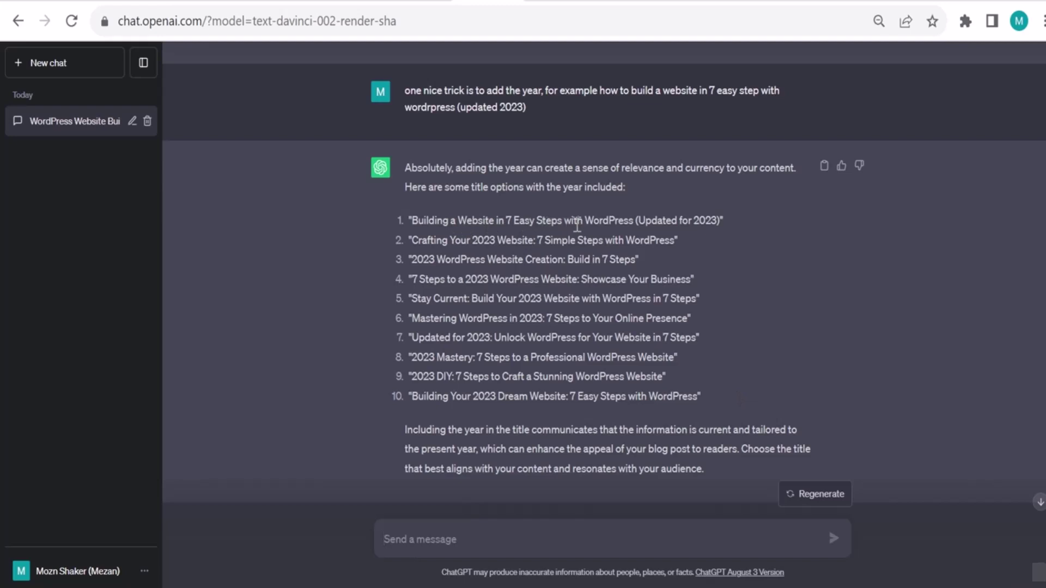
triple_click(654, 220)
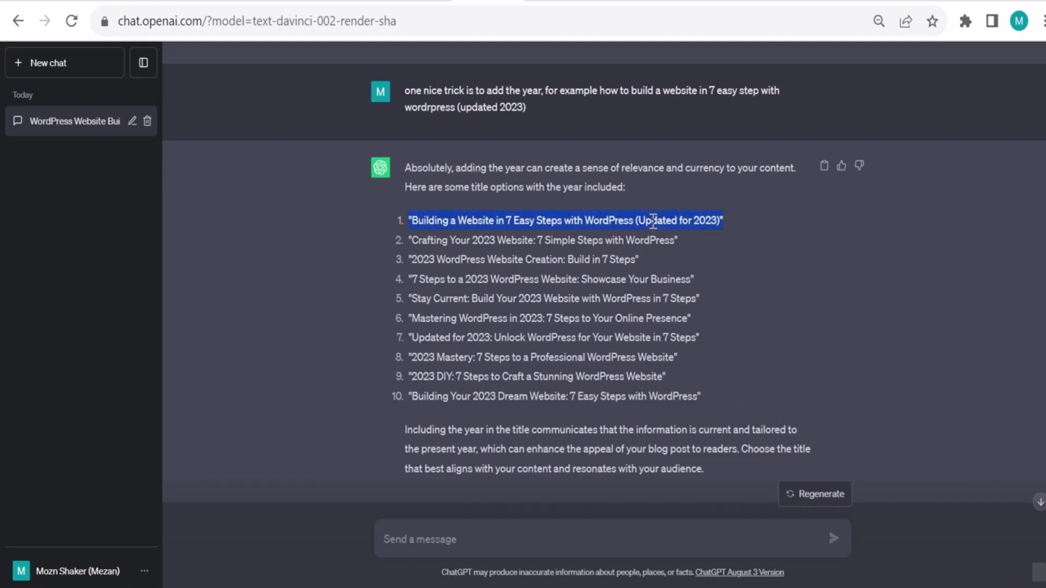